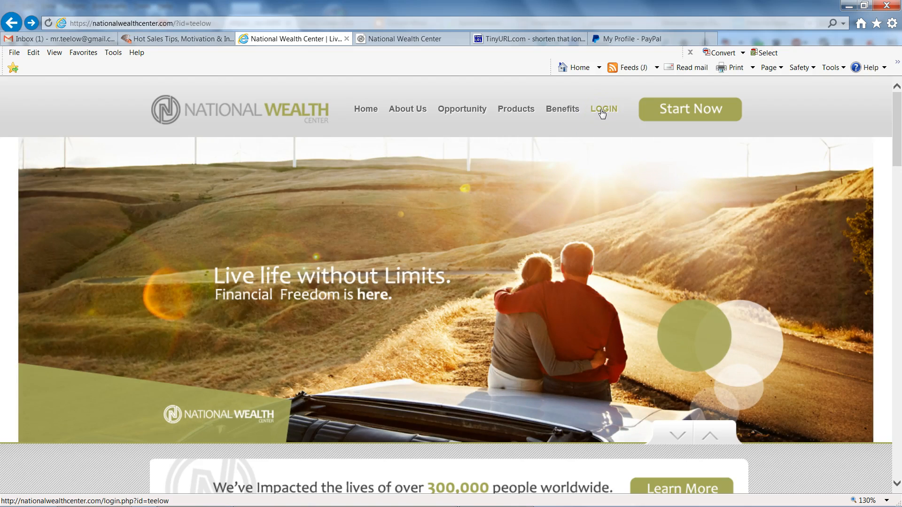
# Switch to the National Wealth Center members area, open the My Account profile page, and dismiss the secure-content notices.
pyautogui.click(398, 39)
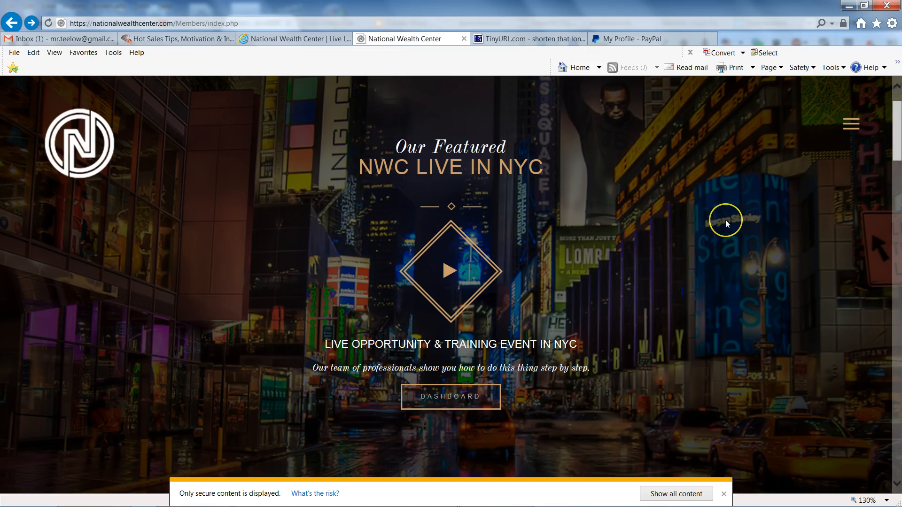
pyautogui.click(724, 495)
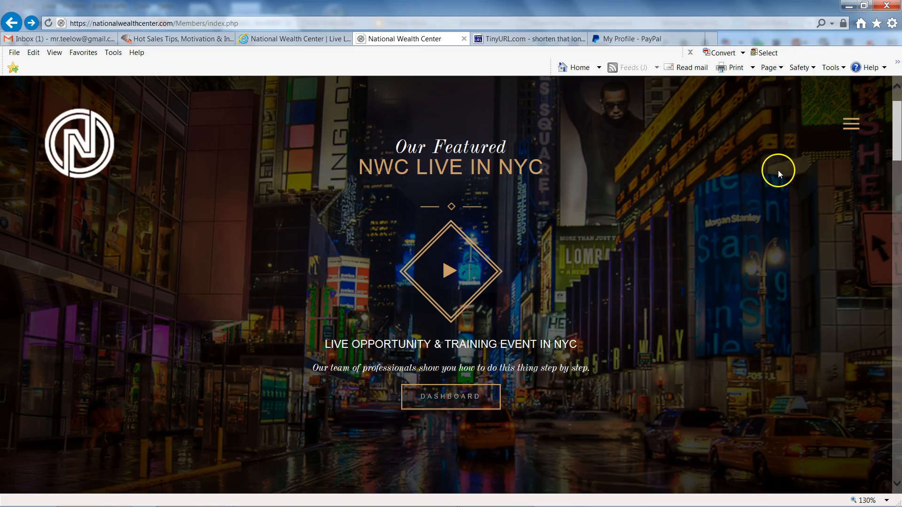
pyautogui.scroll(-3, 770, 174)
pyautogui.scroll(3, 770, 174)
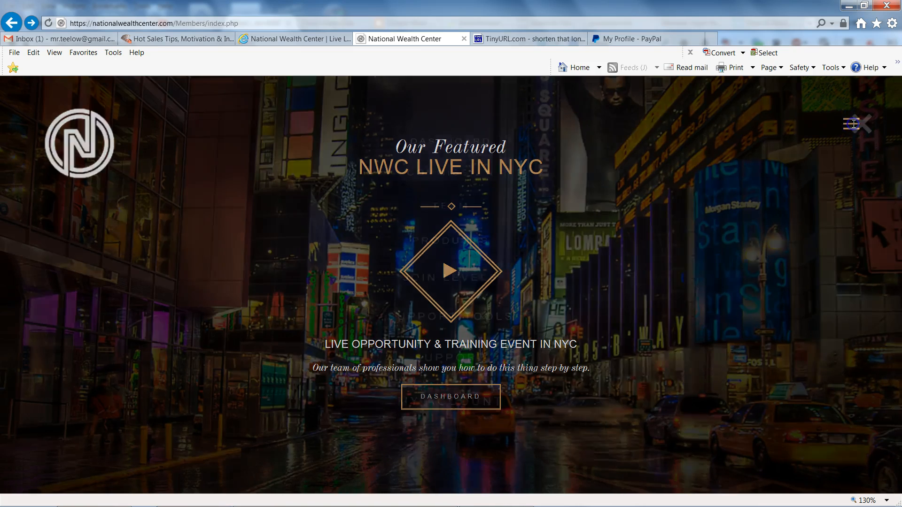
pyautogui.click(851, 123)
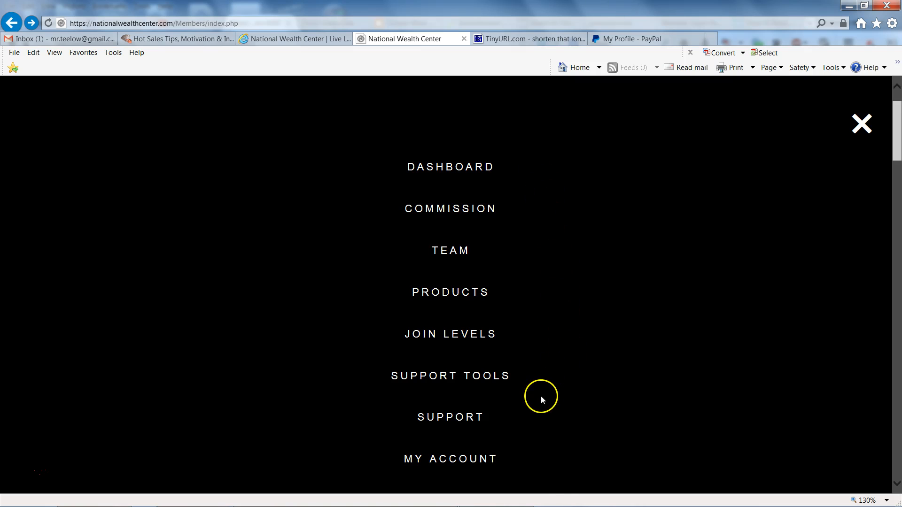
pyautogui.click(457, 461)
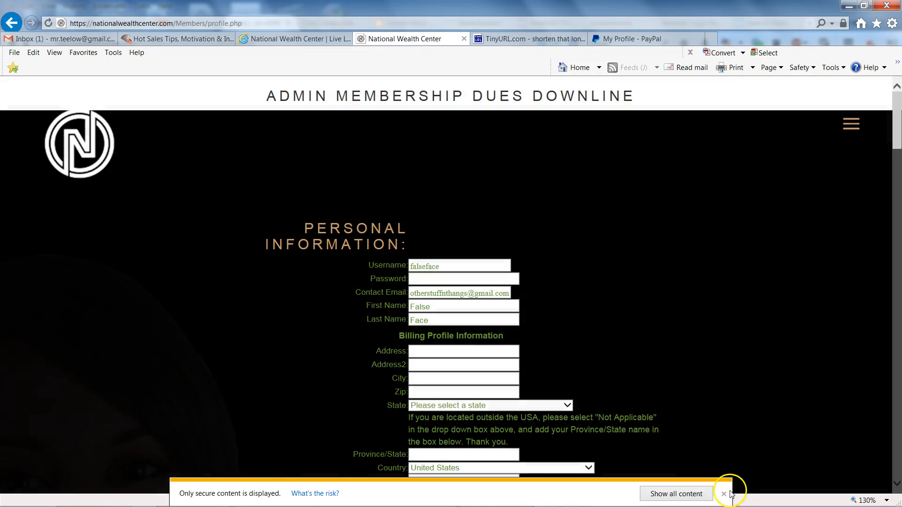
pyautogui.click(724, 494)
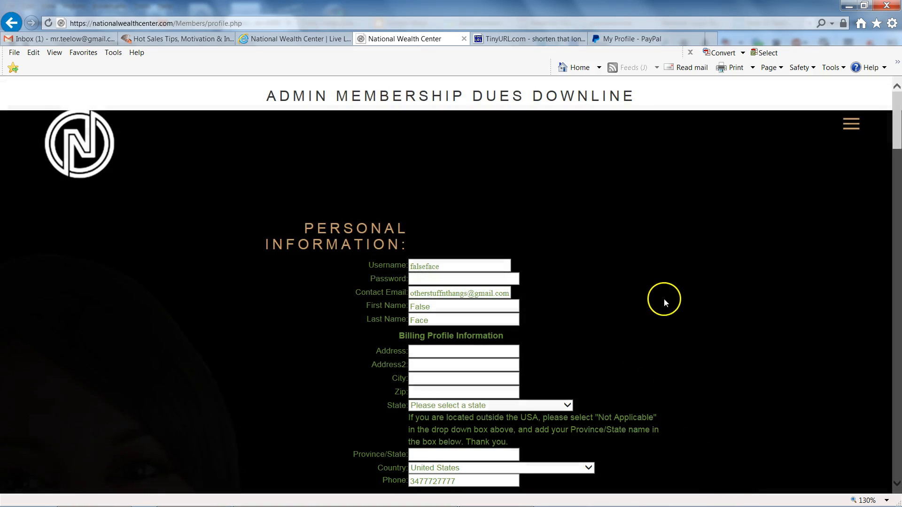
# Examine the personal and billing information fields of the profile form.
pyautogui.click(458, 379)
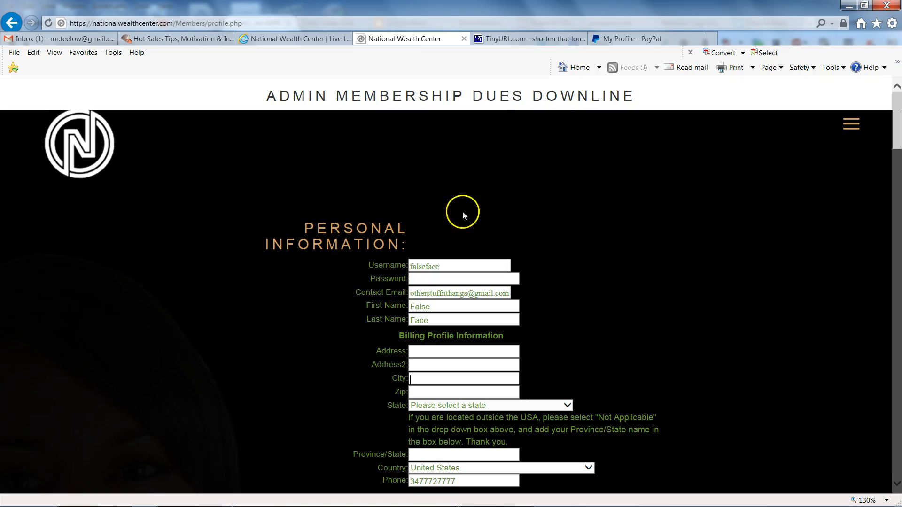
pyautogui.click(463, 392)
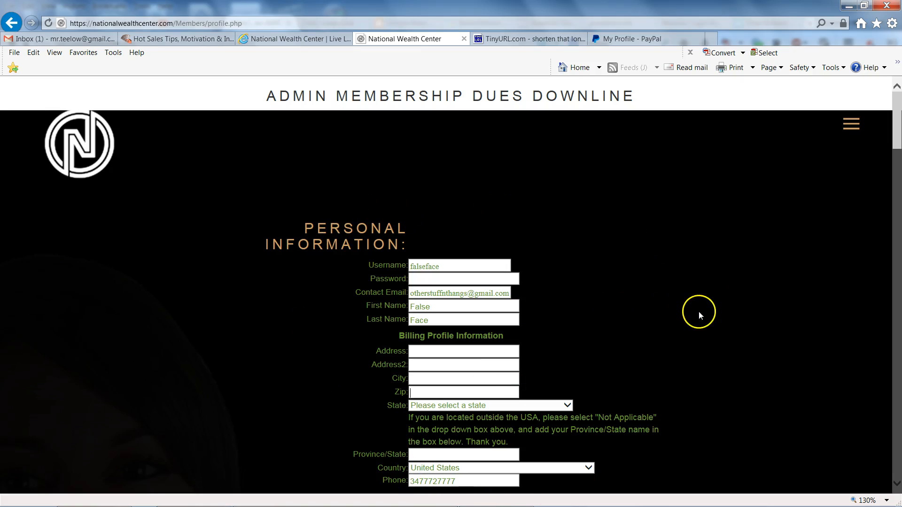
pyautogui.click(709, 300)
pyautogui.hotkey('shift', 'Tab')
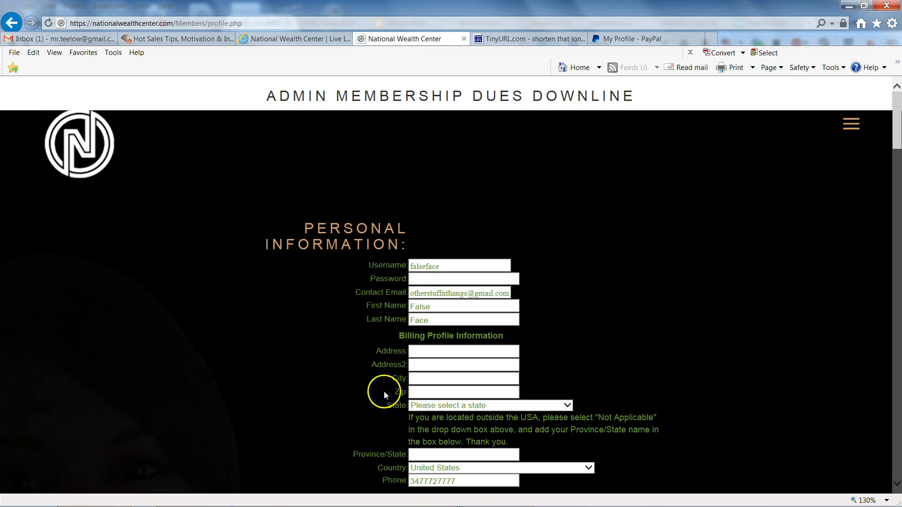
pyautogui.hotkey('shift', 'Tab')
pyautogui.hotkey('shift', 'Tab')
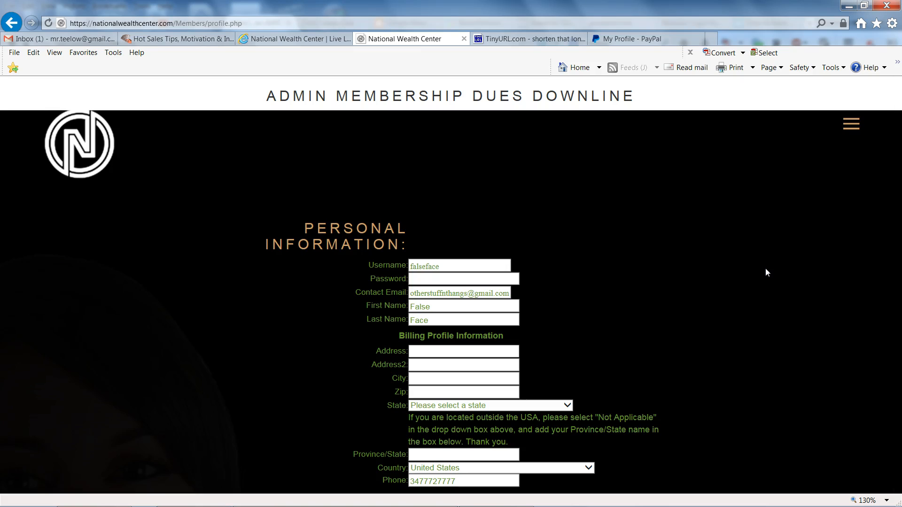
pyautogui.click(413, 279)
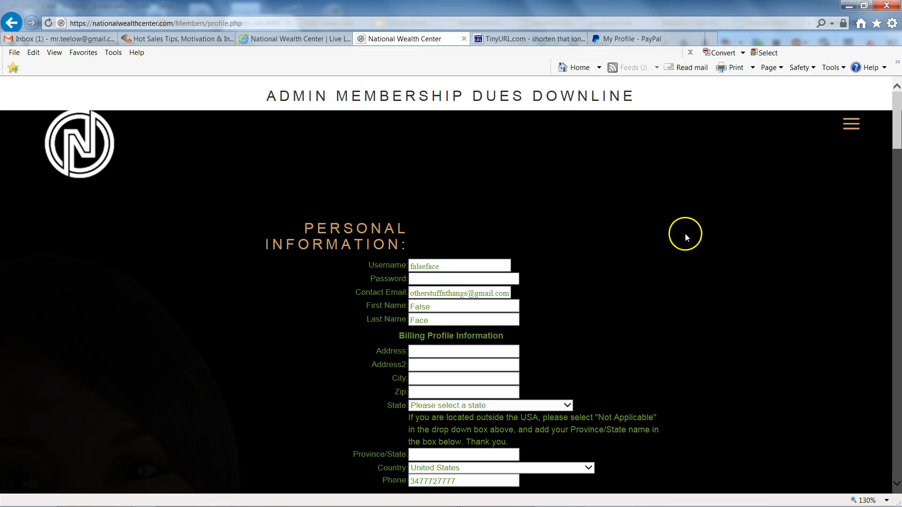
pyautogui.click(464, 455)
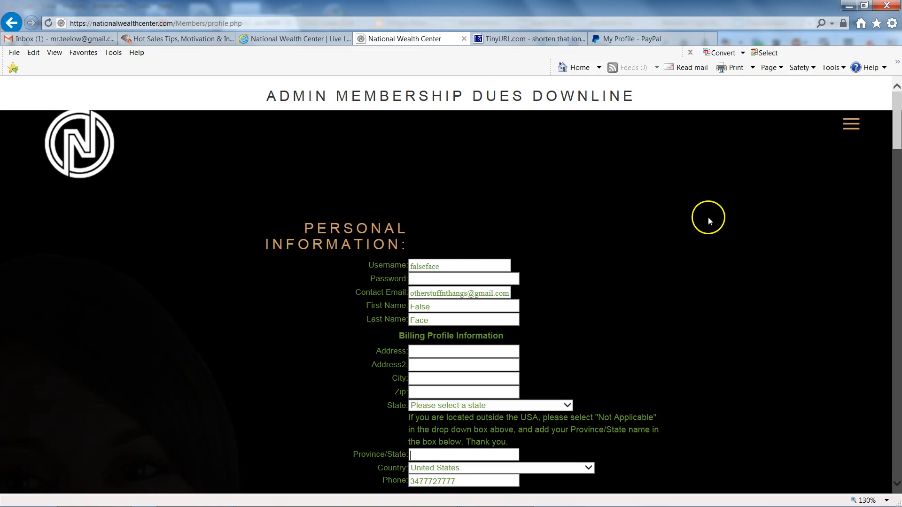
# Choose "Myself, using methods I will list below" for payment collection and review the payment methods and location text.
pyautogui.scroll(-10, 723, 215)
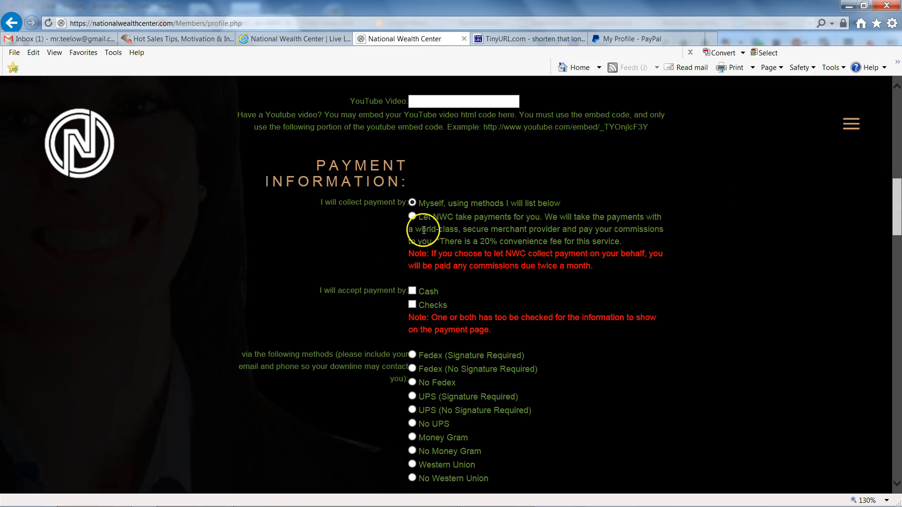
pyautogui.click(412, 205)
pyautogui.scroll(-3, 640, 348)
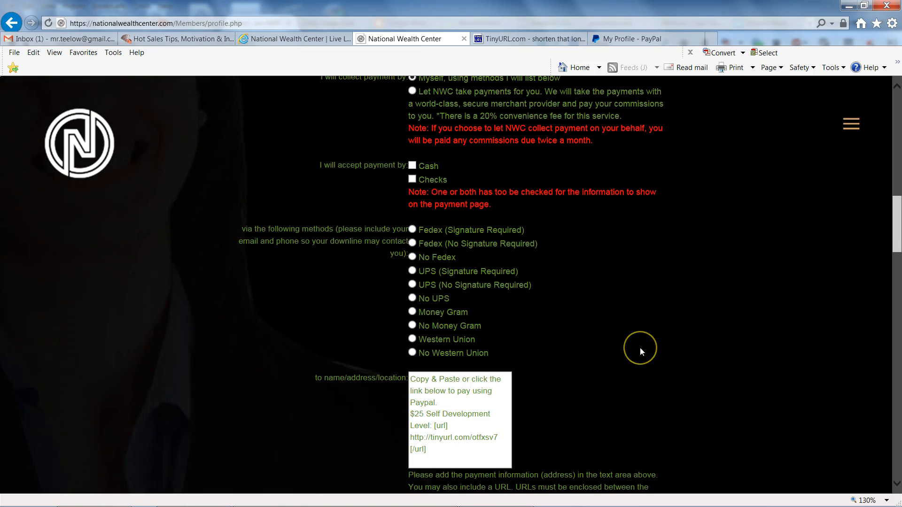
pyautogui.scroll(-3, 639, 348)
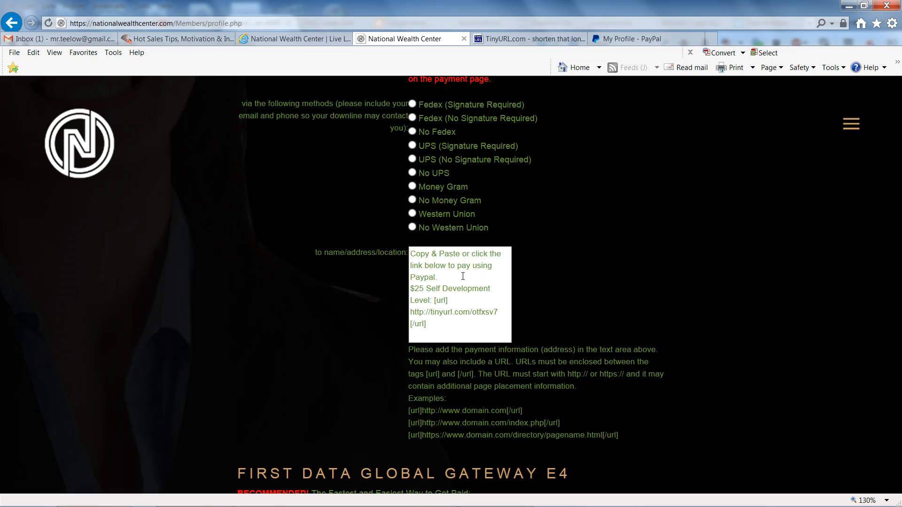
pyautogui.scroll(2, 582, 195)
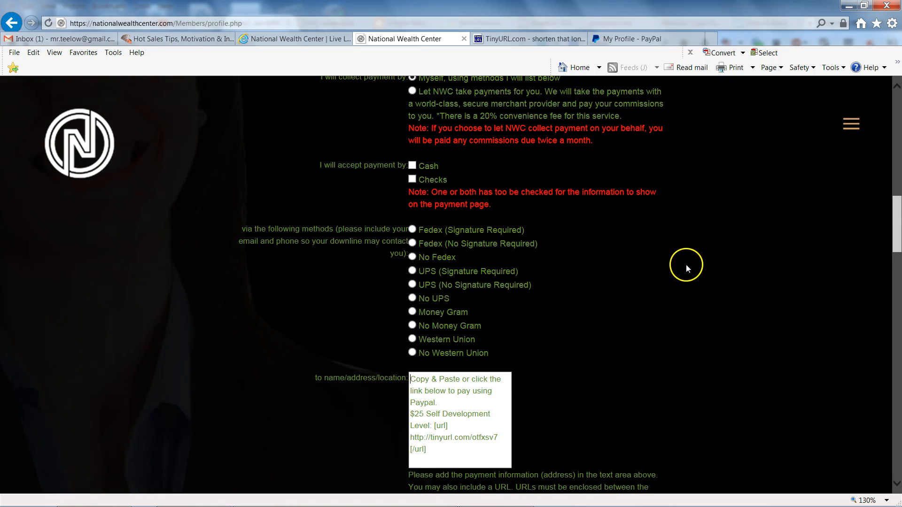
pyautogui.scroll(-2, 635, 283)
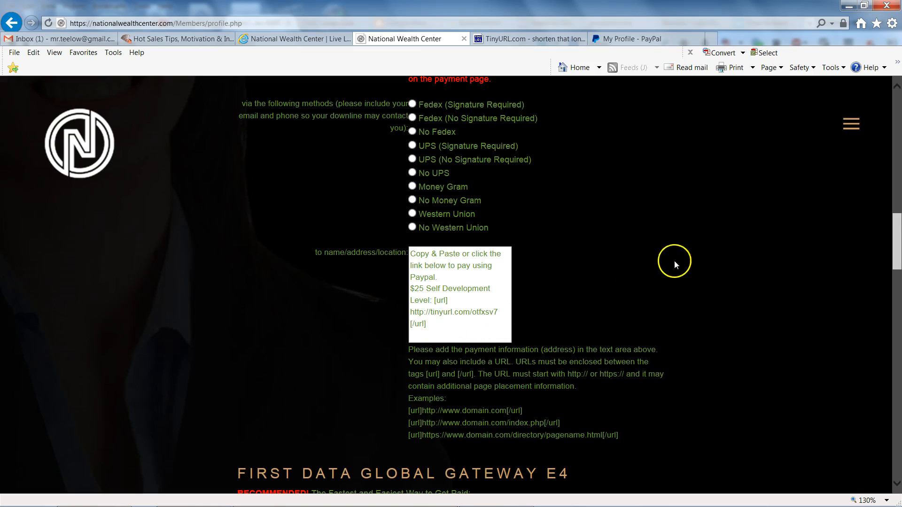
# Switch to the PayPal profile and open payment button management from the selling tools.
pyautogui.click(628, 44)
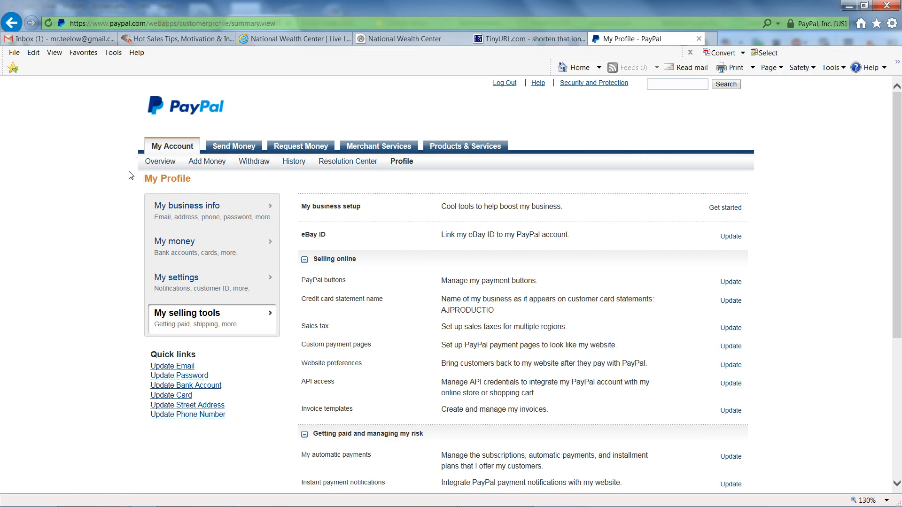
pyautogui.moveTo(200, 163)
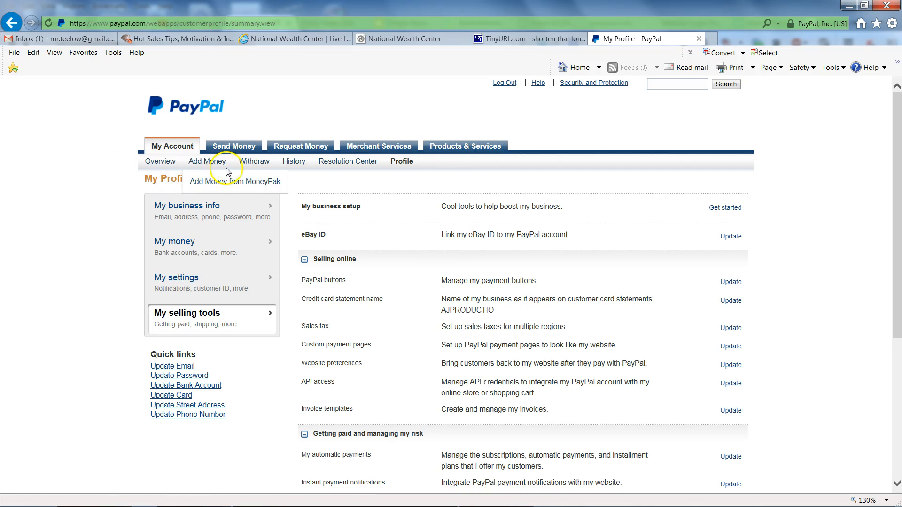
pyautogui.moveTo(300, 168)
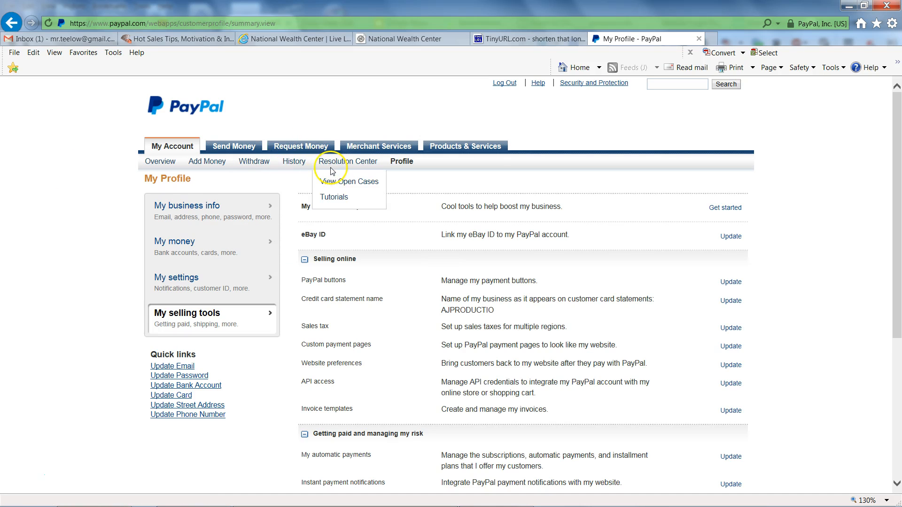
pyautogui.moveTo(397, 165)
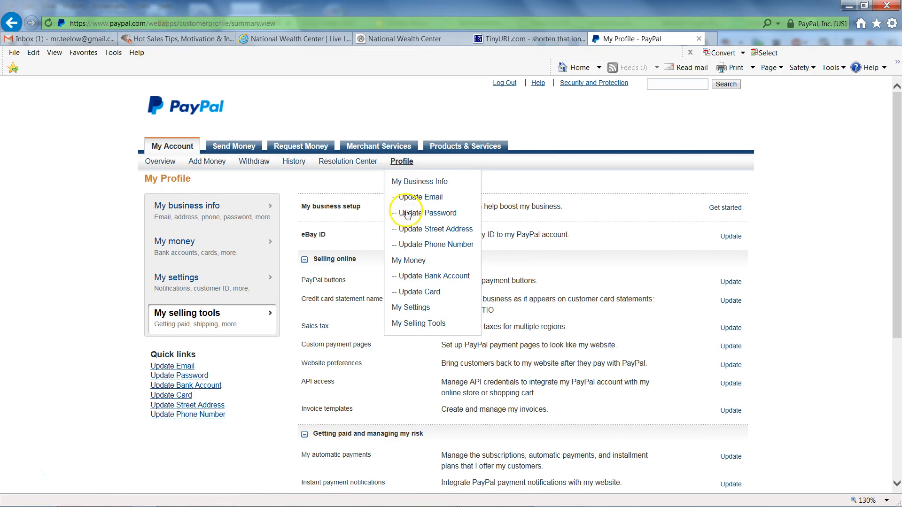
pyautogui.click(403, 261)
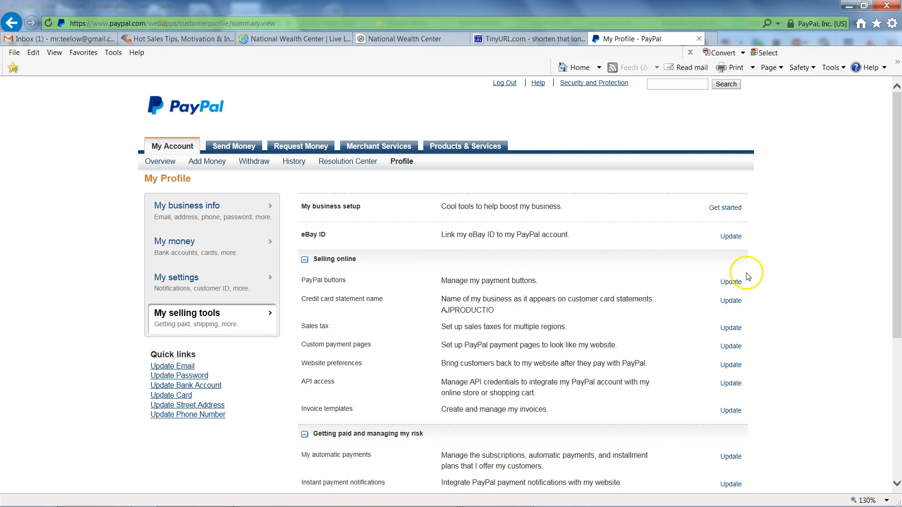
pyautogui.click(730, 283)
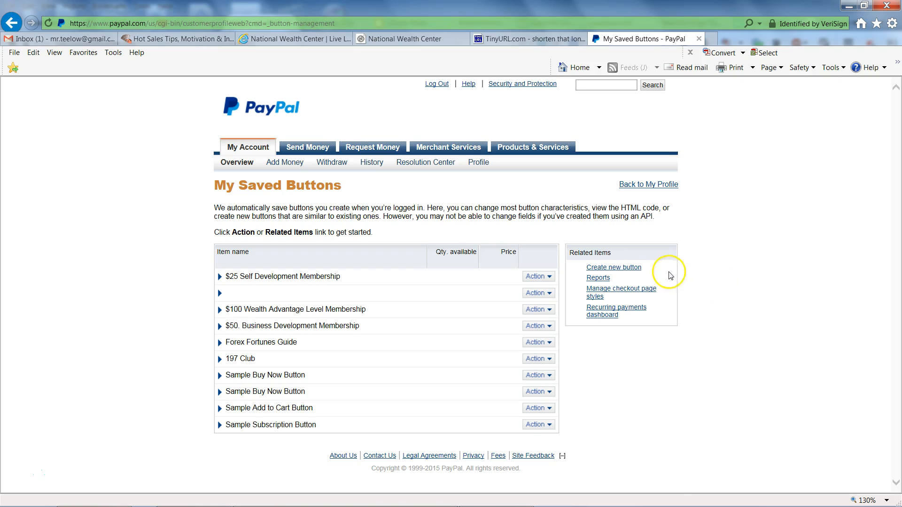
# Start creating a new payment button with the Subscriptions type and begin its item name.
pyautogui.click(631, 270)
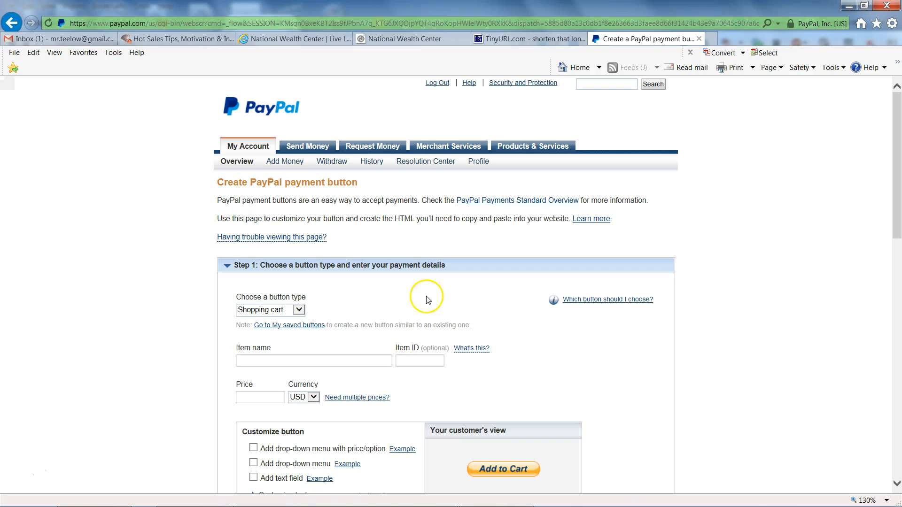
pyautogui.click(298, 310)
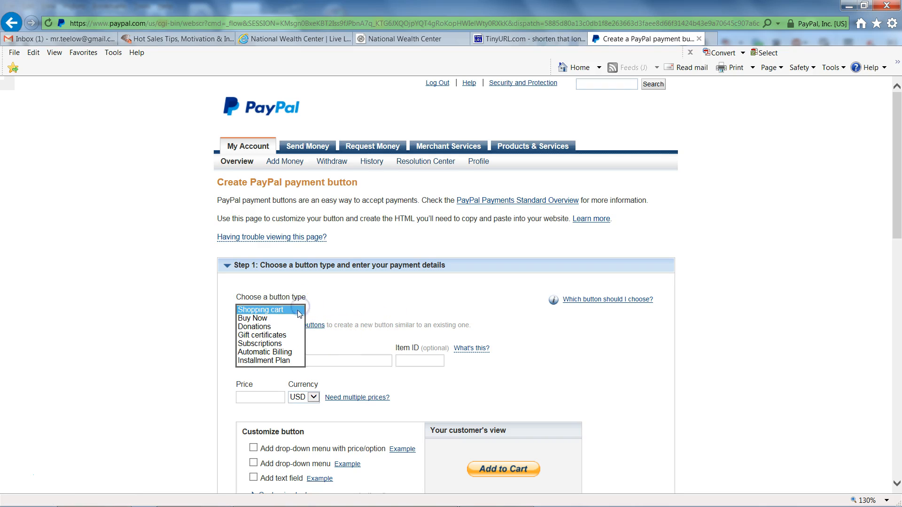
pyautogui.click(276, 347)
pyautogui.click(640, 300)
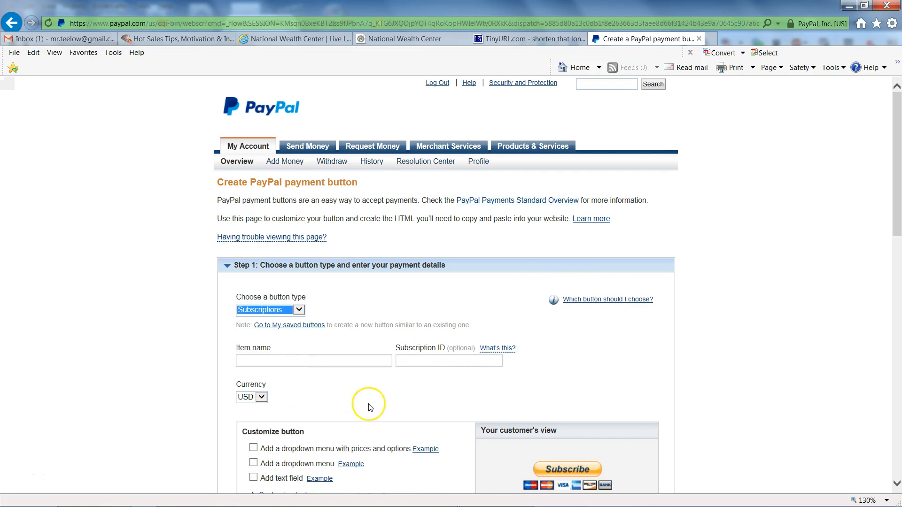
pyautogui.click(241, 361)
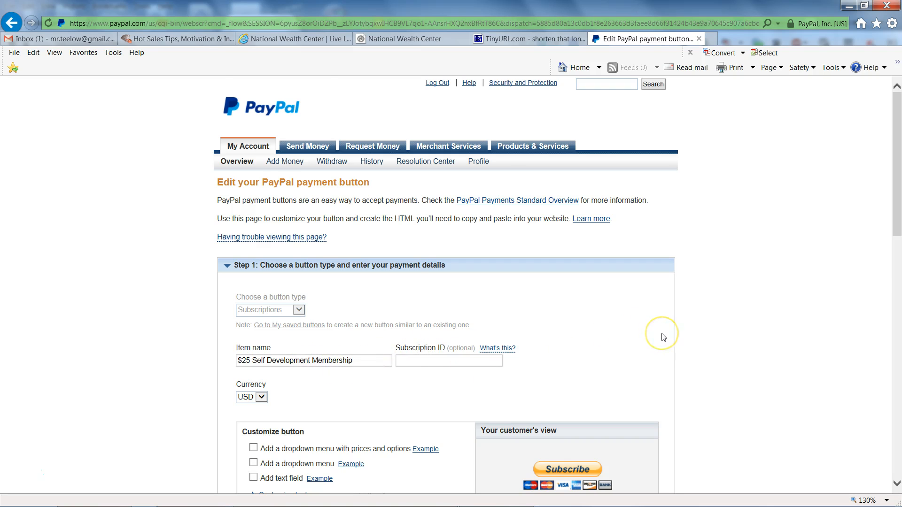
# Keep USD and a 1-month billing cycle for the $25 Self Development Membership button, and save it to generate its code.
pyautogui.scroll(-3, 661, 337)
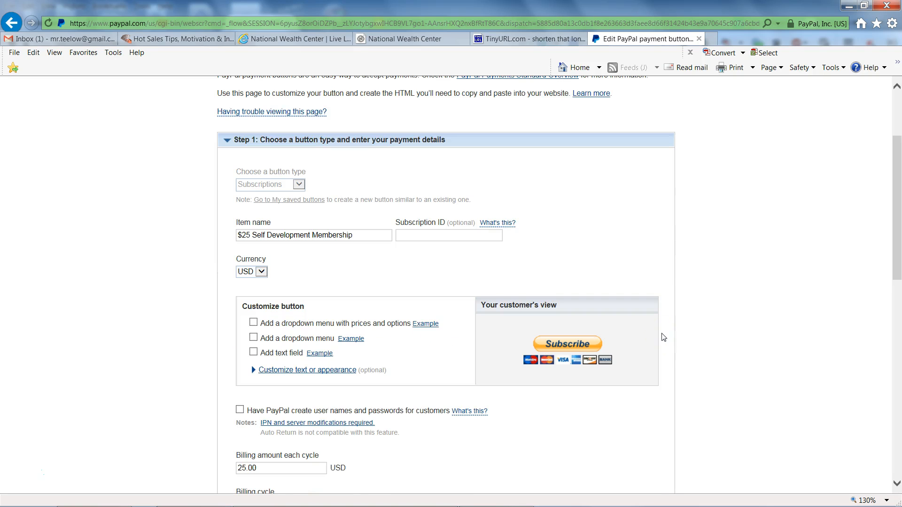
pyautogui.click(261, 272)
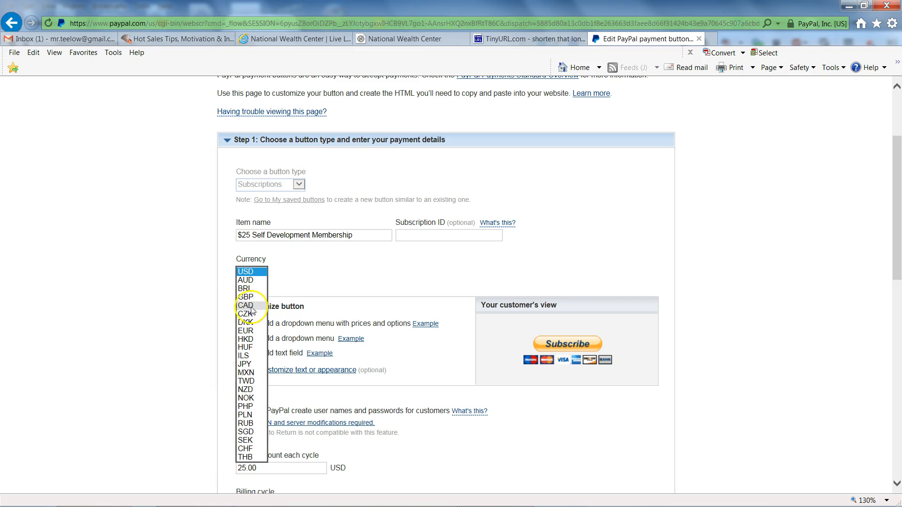
pyautogui.click(261, 273)
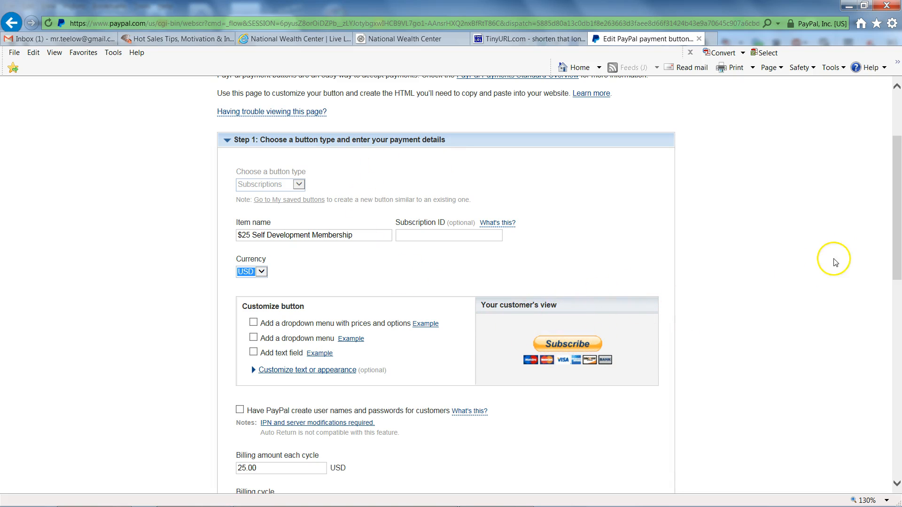
pyautogui.scroll(-5, 667, 230)
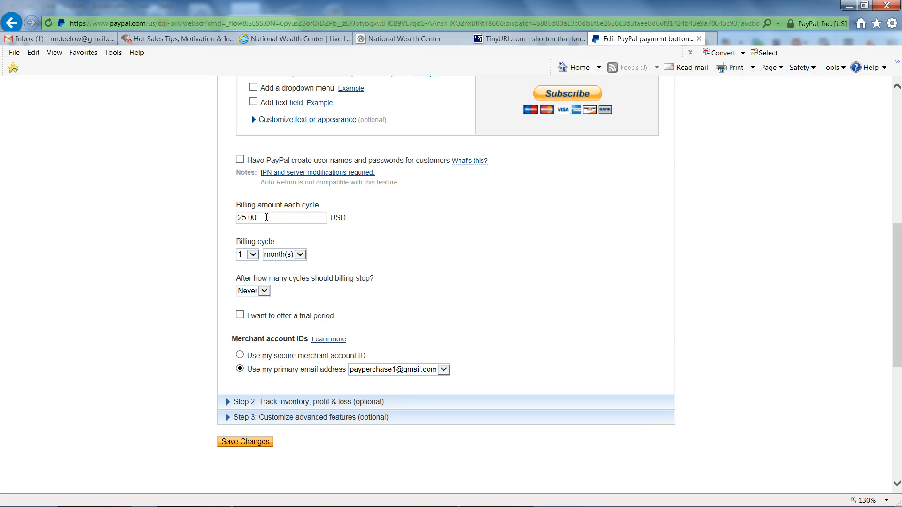
pyautogui.click(253, 255)
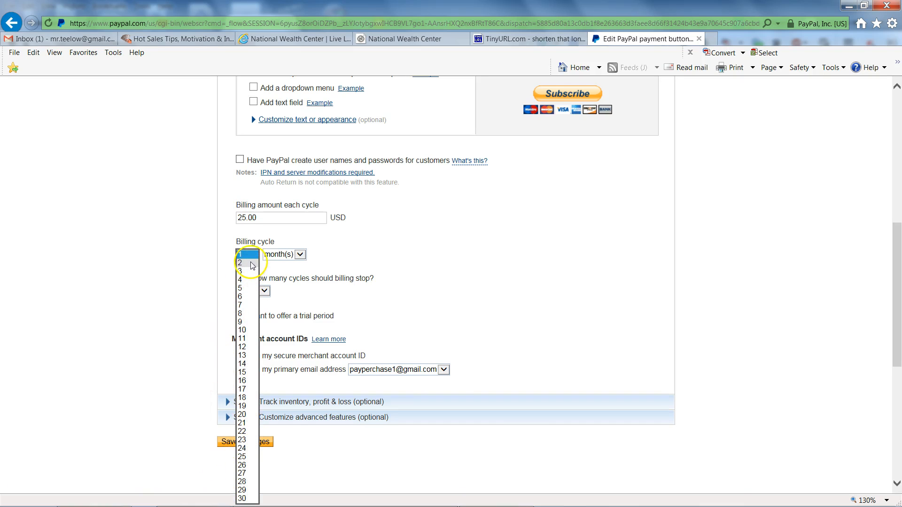
pyautogui.click(252, 256)
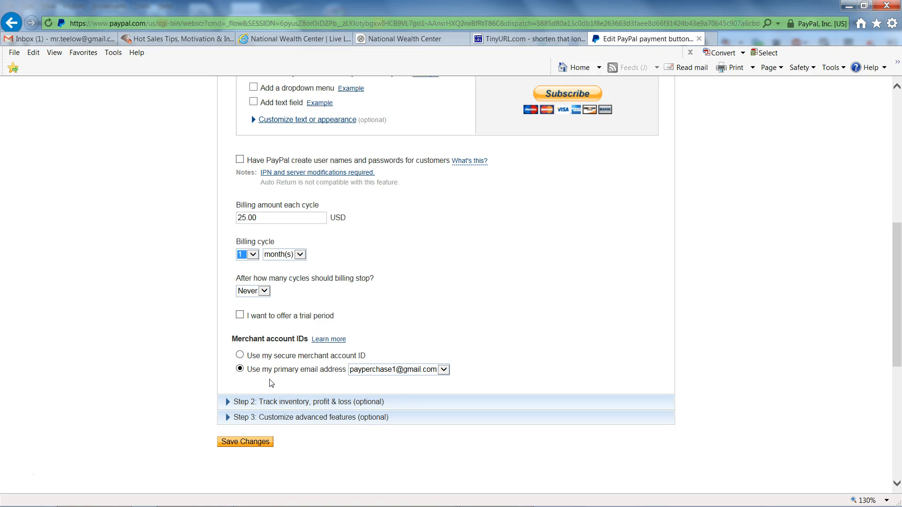
pyautogui.click(244, 446)
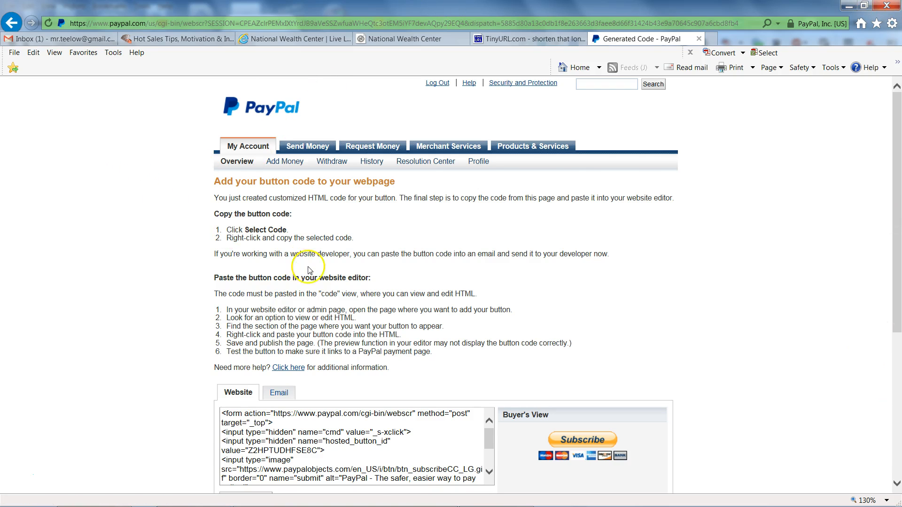
pyautogui.scroll(-3, 308, 270)
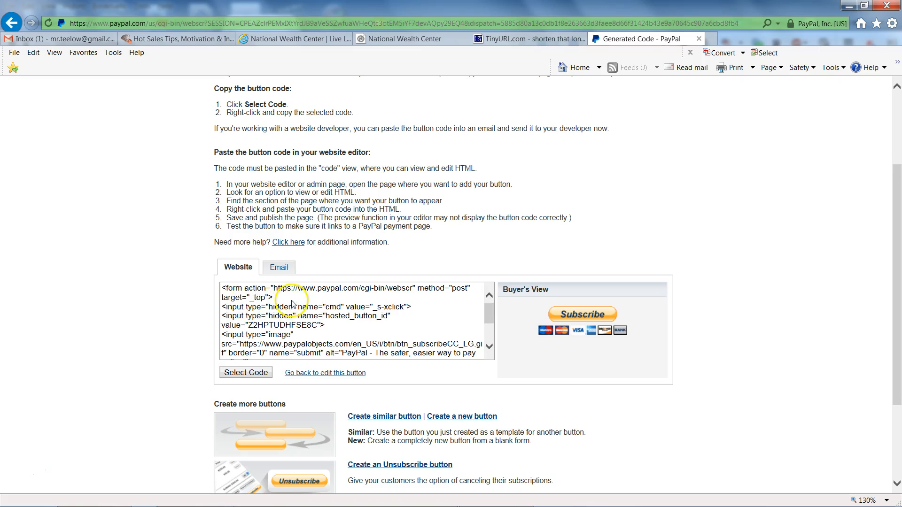
# Show the e-mail version of the generated subscription button code and copy its full payment link.
pyautogui.click(278, 270)
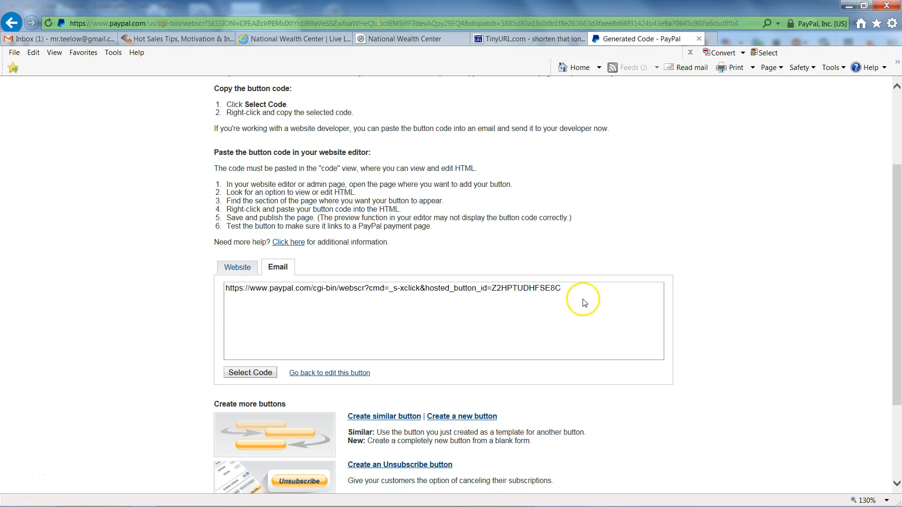
pyautogui.moveTo(566, 288); pyautogui.dragTo(226, 288)
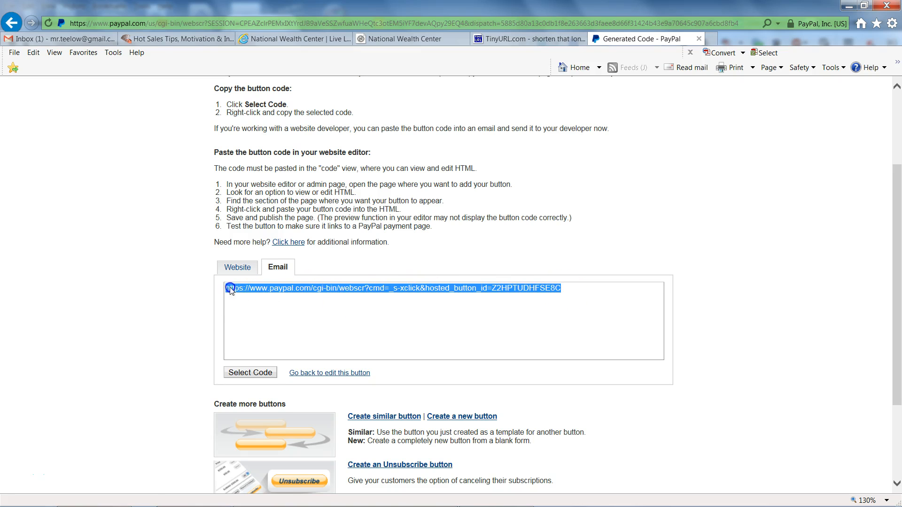
pyautogui.rightClick(322, 295)
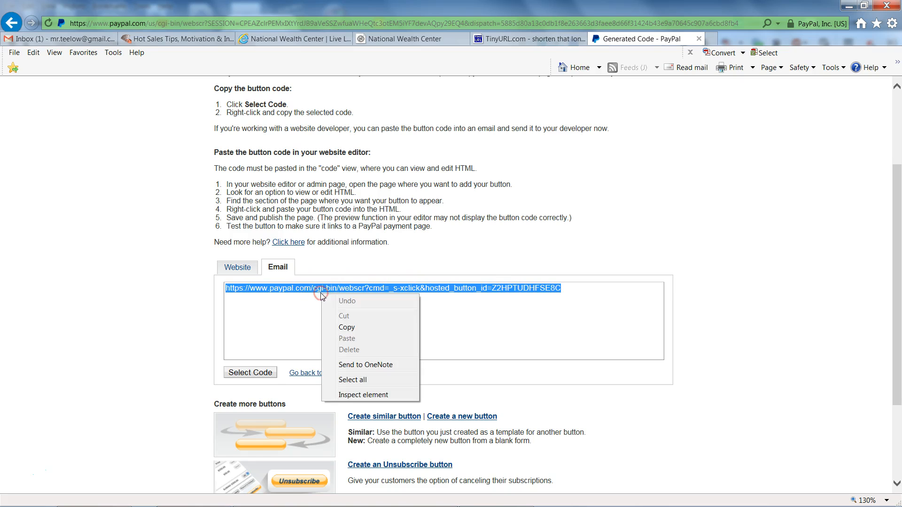
pyautogui.click(350, 325)
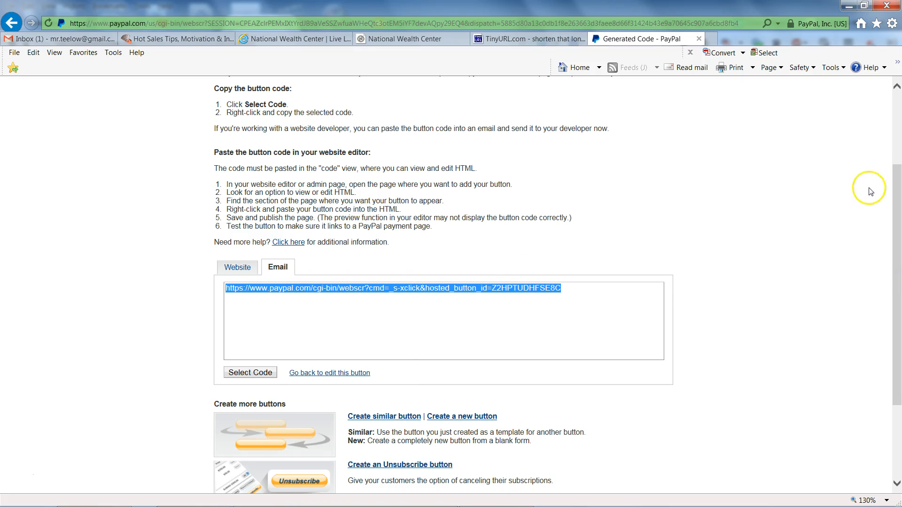
# Switch to TinyURL.com and paste the PayPal payment link as the long URL to shorten, leaving the custom alias empty.
pyautogui.click(508, 42)
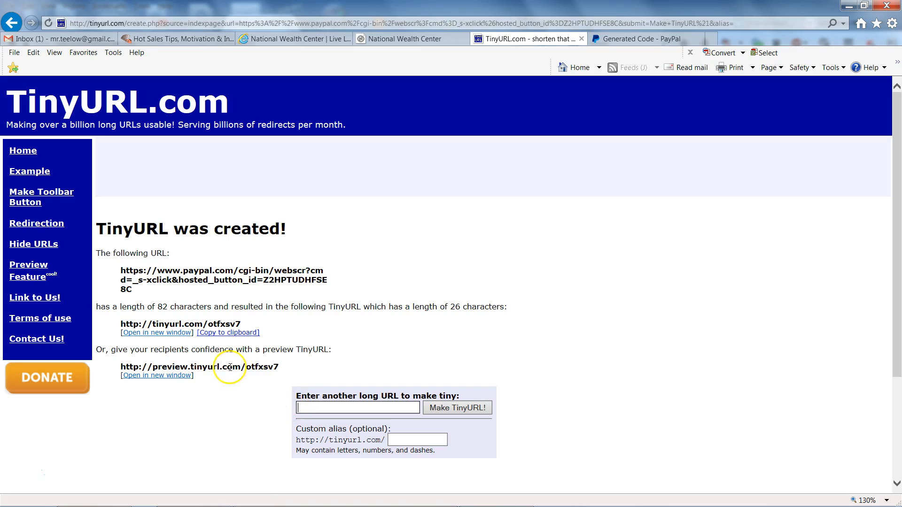
pyautogui.rightClick(306, 407)
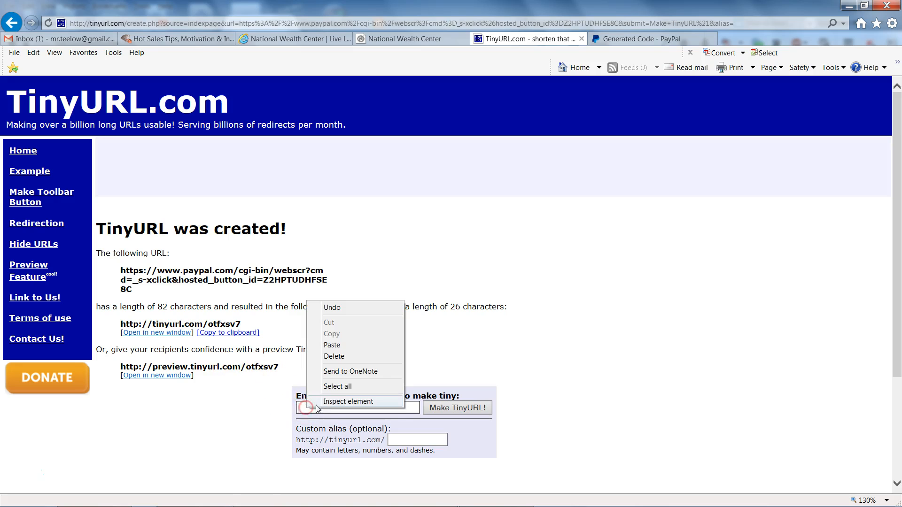
pyautogui.click(332, 346)
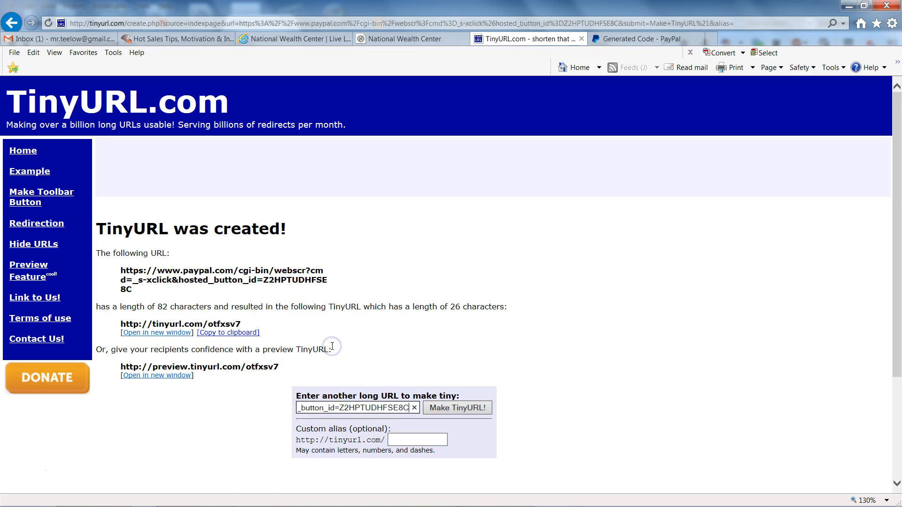
pyautogui.click(403, 438)
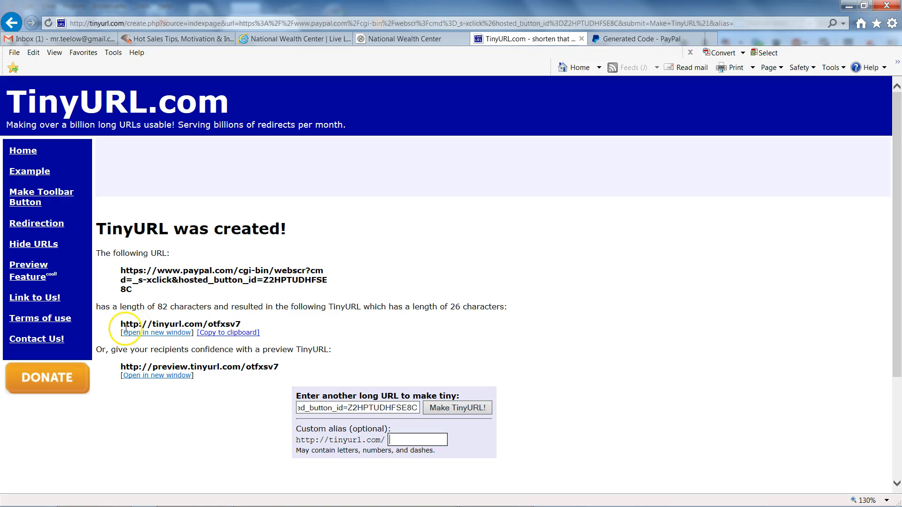
pyautogui.click(242, 325)
pyautogui.moveTo(242, 325); pyautogui.dragTo(112, 325)
pyautogui.rightClick(135, 326)
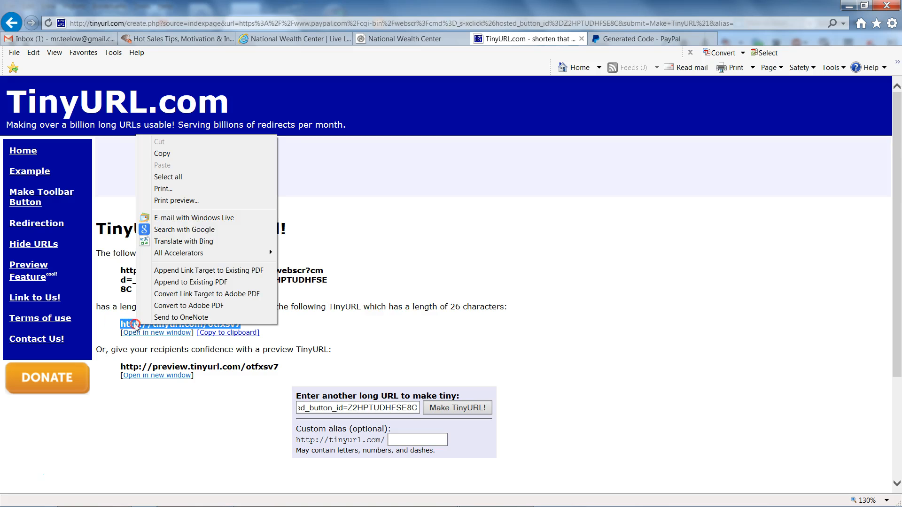
pyautogui.click(162, 154)
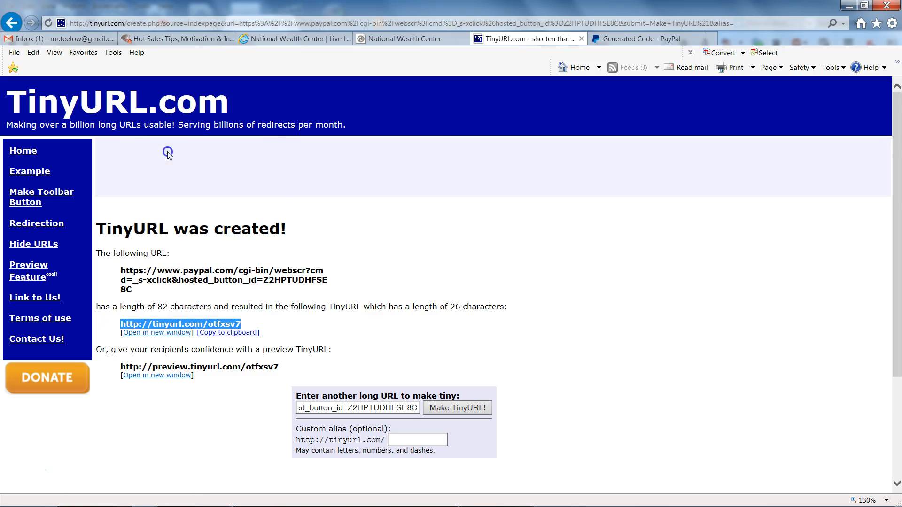
# Switch to the National Wealth Center profile, check the shortened PayPal link in the name/address/location text, and update the profile.
pyautogui.click(386, 39)
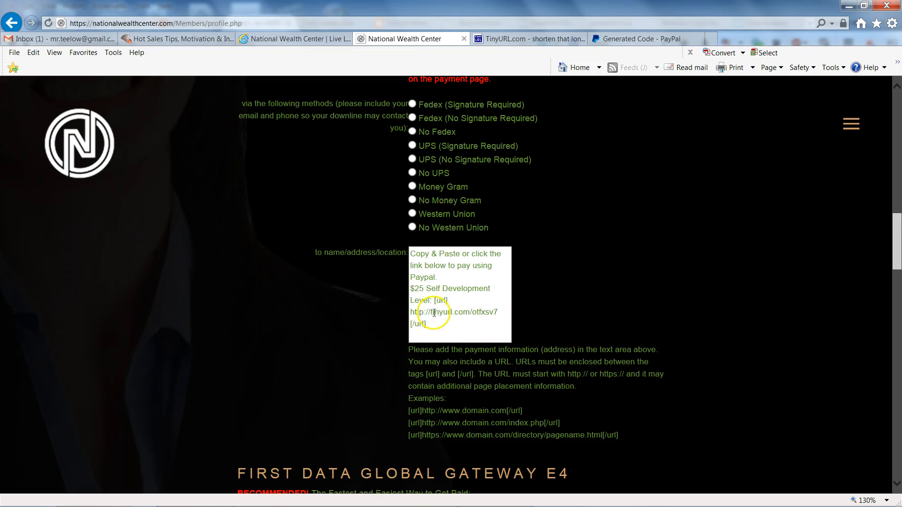
pyautogui.click(418, 252)
pyautogui.scroll(-15, 786, 295)
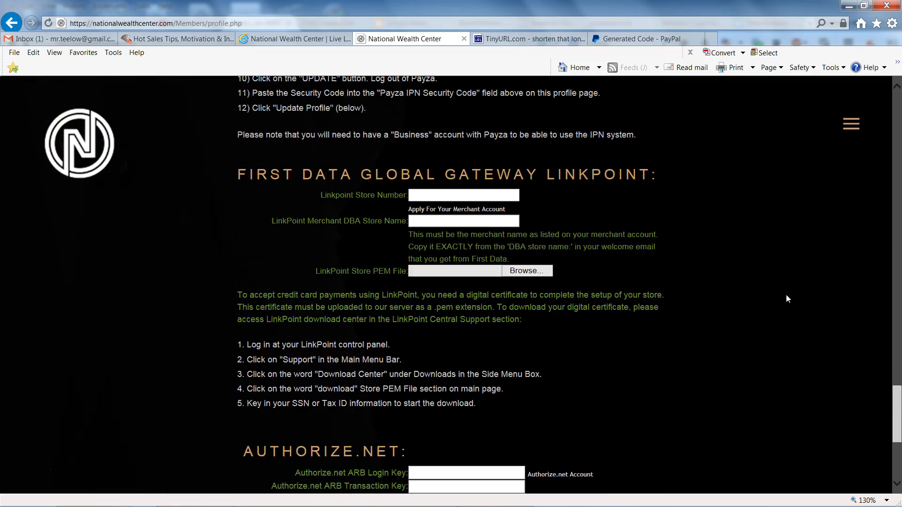
pyautogui.scroll(-5, 786, 295)
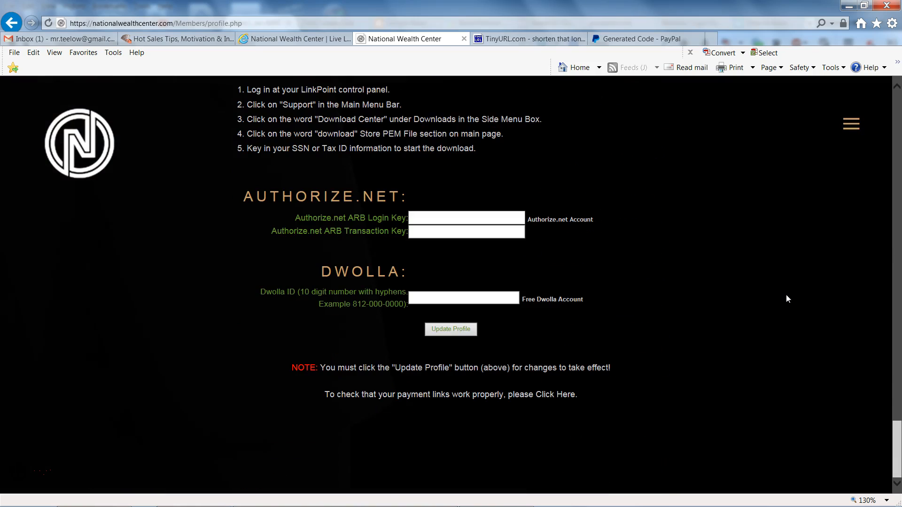
pyautogui.click(451, 329)
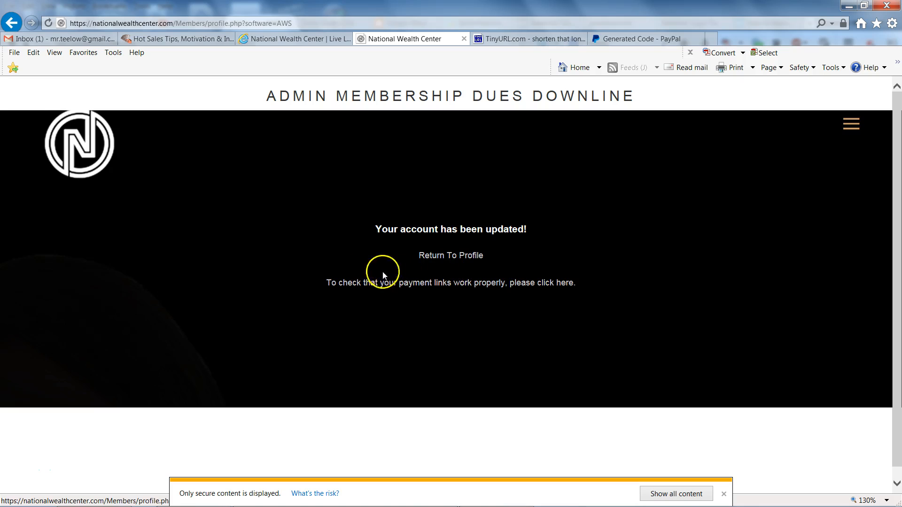
pyautogui.click(562, 343)
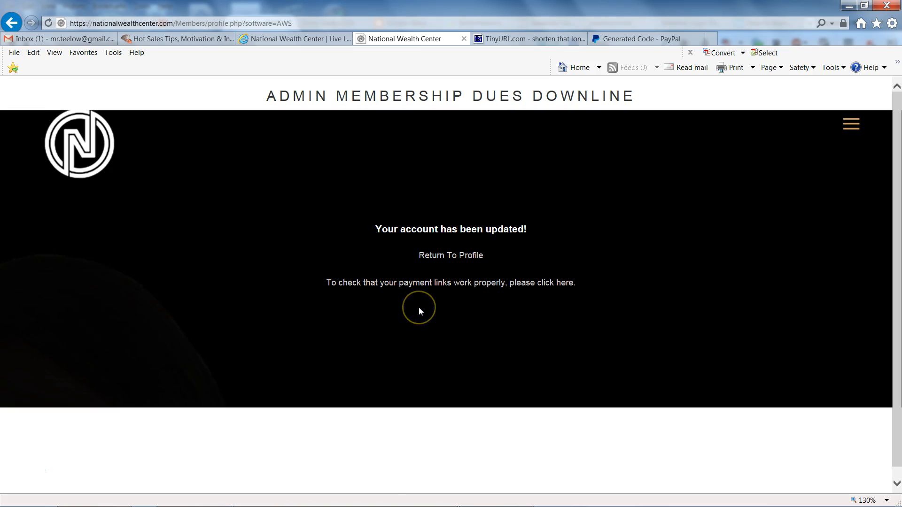
# Open the payment link check and follow the $25 Self Development Level link to inspect its PayPal checkout page.
pyautogui.click(419, 286)
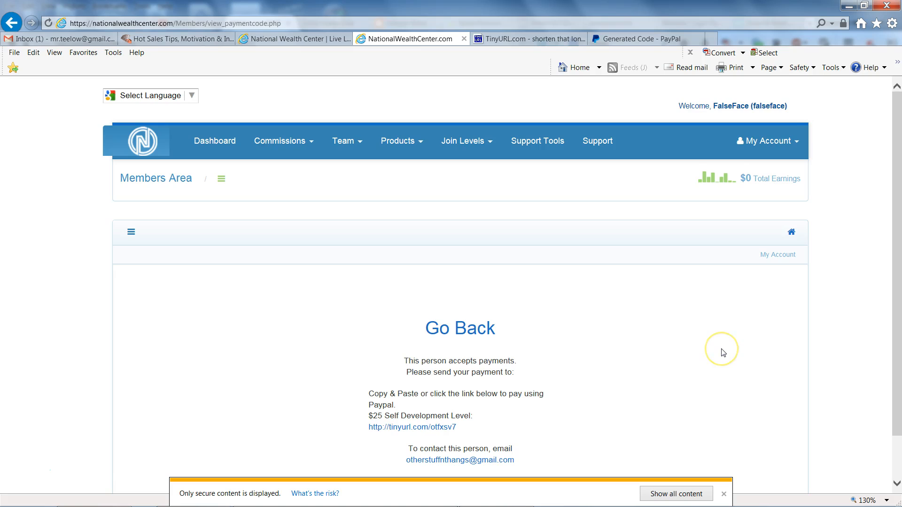
pyautogui.scroll(-2, 723, 353)
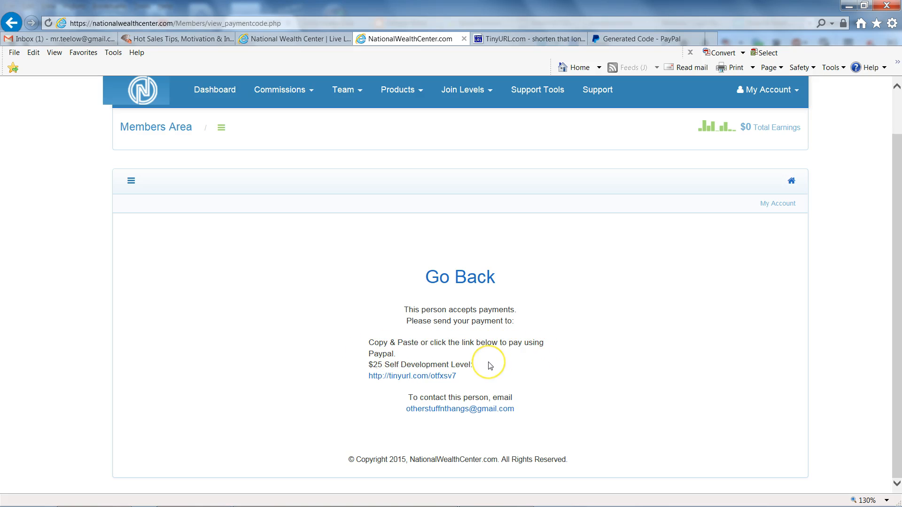
pyautogui.click(410, 380)
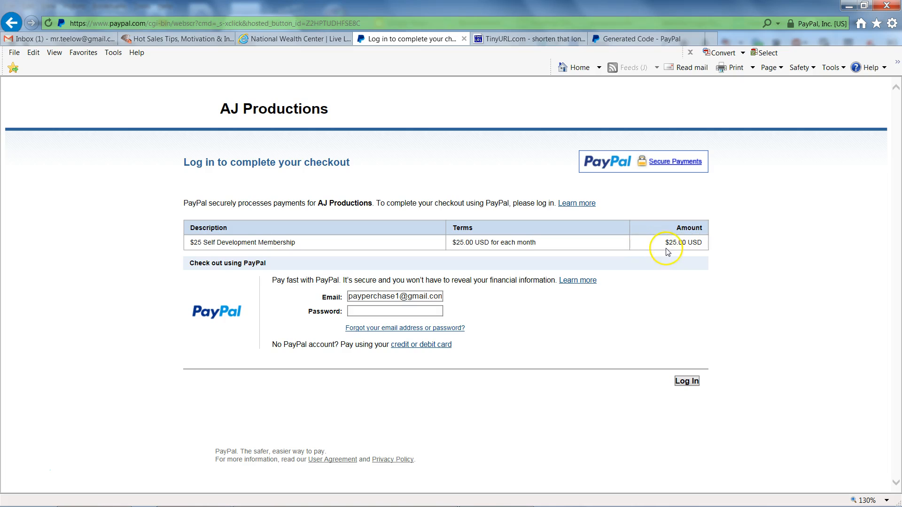
pyautogui.click(849, 321)
pyautogui.click(65, 478)
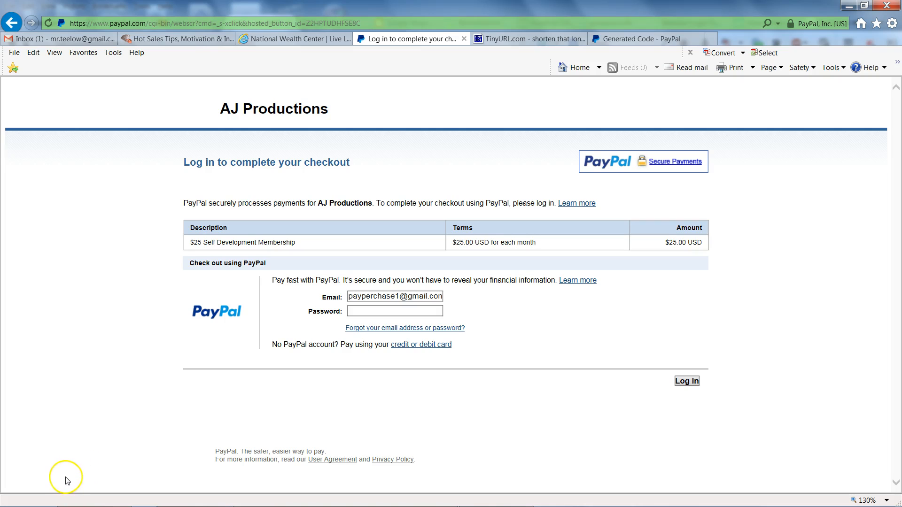